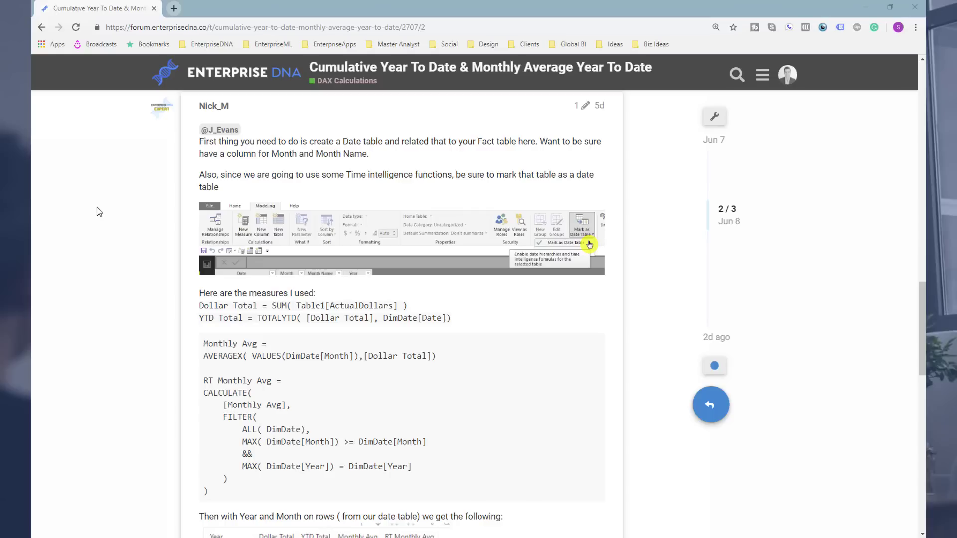
# Scroll the forum post down to the Dollar Total, YTD Total, Monthly Avg and RT Monthly Avg results table
pyautogui.scroll(-1, 98, 208)
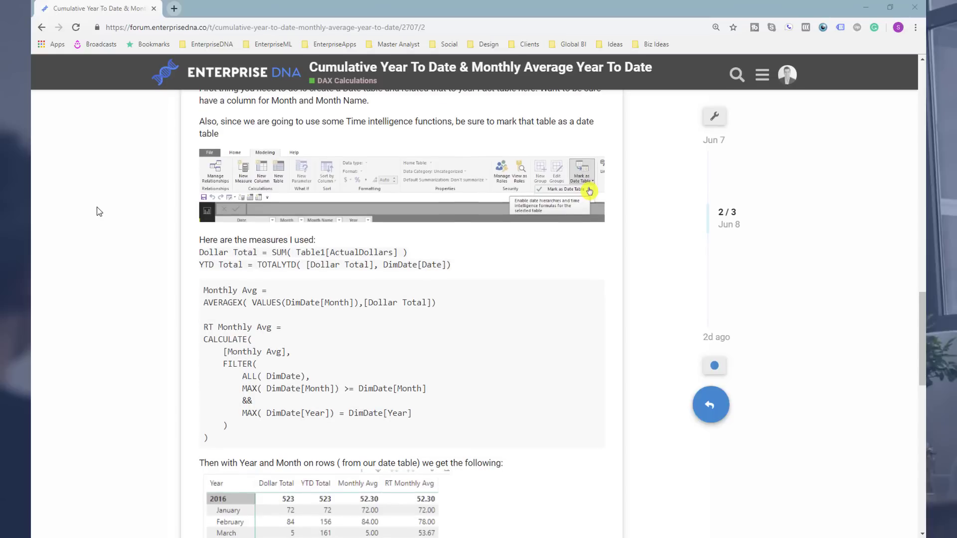
pyautogui.scroll(-4, 96, 207)
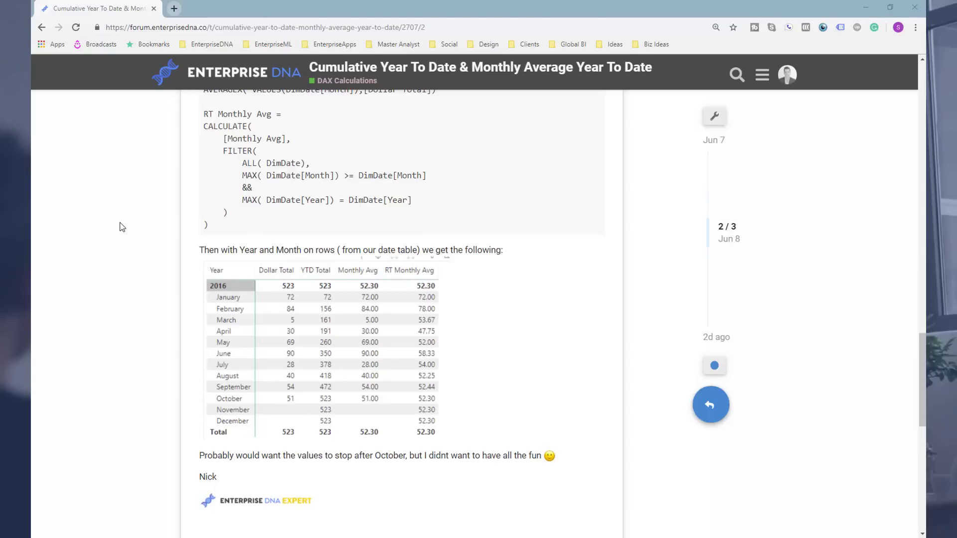
pyautogui.scroll(2, 122, 228)
pyautogui.scroll(-1, 122, 227)
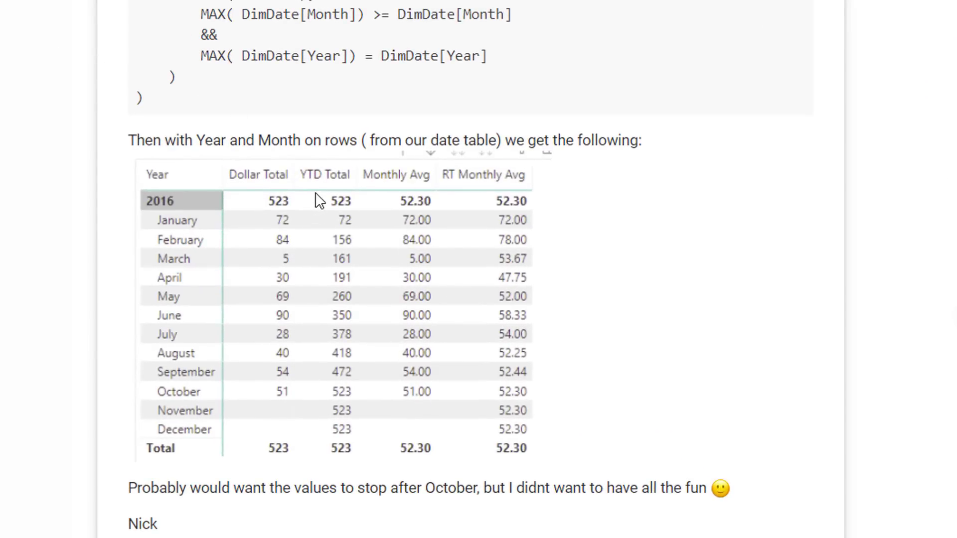
pyautogui.scroll(-2, 320, 199)
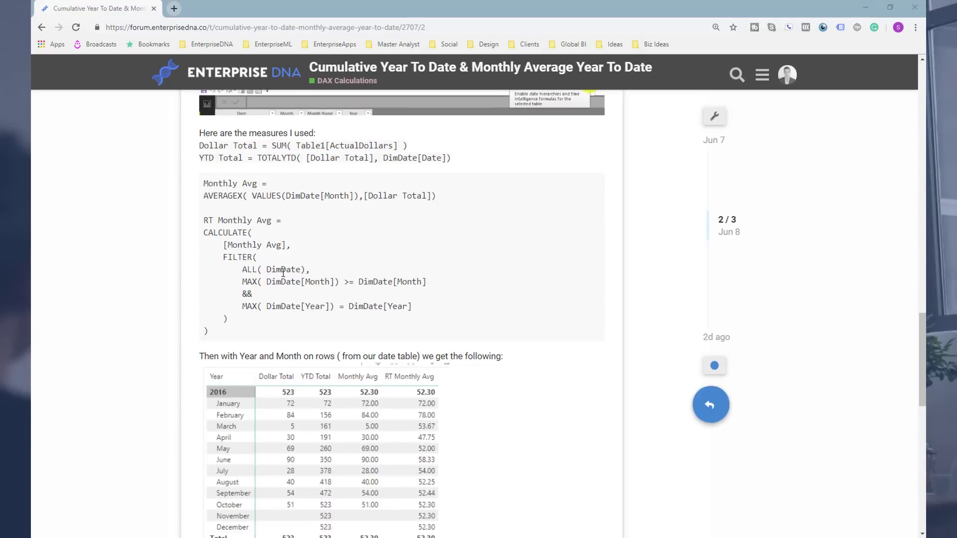
pyautogui.scroll(4, 288, 271)
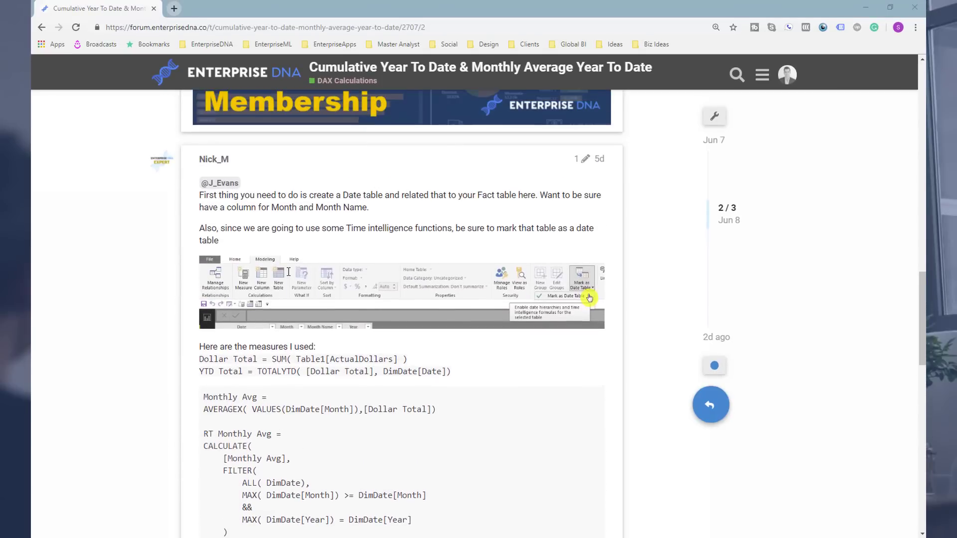
pyautogui.scroll(-3, 288, 271)
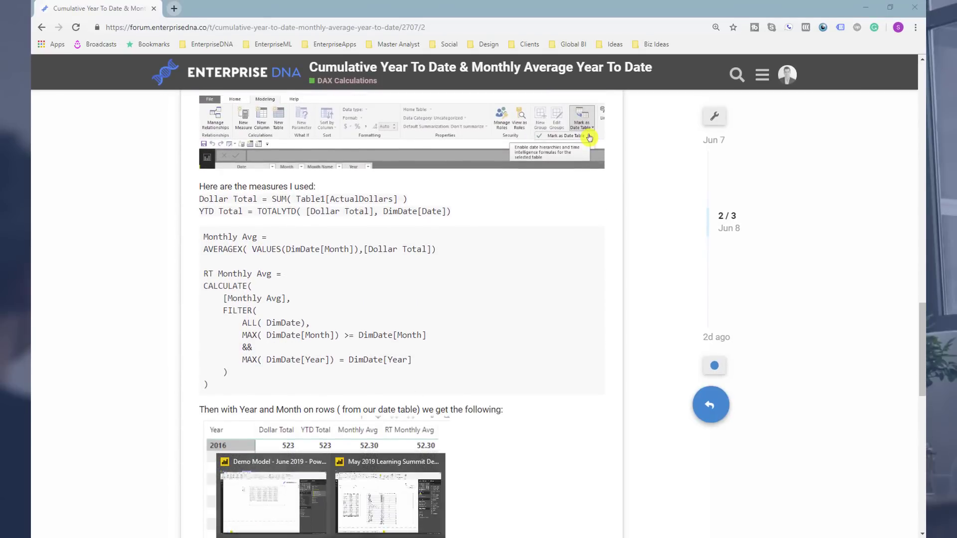
# Switch to the Demo Model report showing the 2018 table of monthly revenue and averages
pyautogui.click(273, 516)
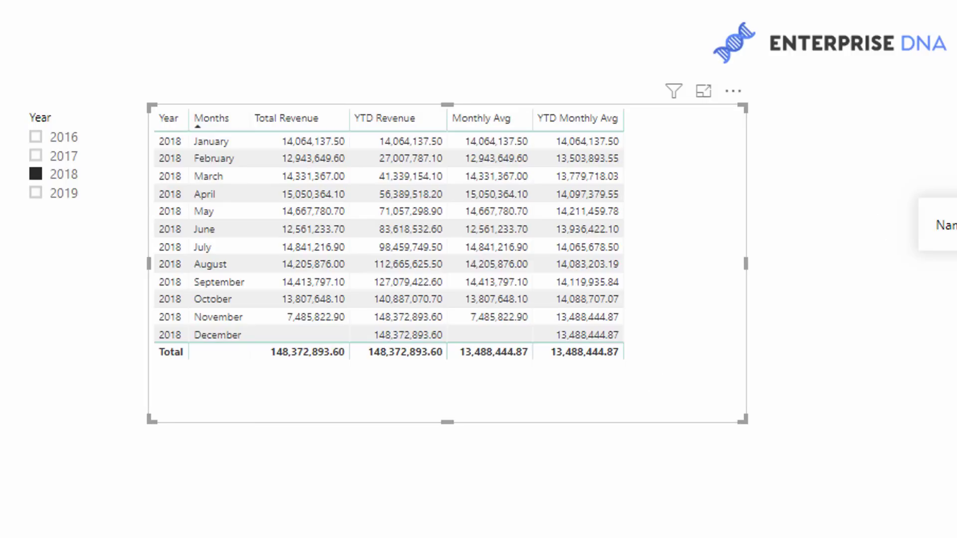
# Show the Total Revenue values and highlight its SUM( Sales[Revenue] ) formula
pyautogui.click(275, 148)
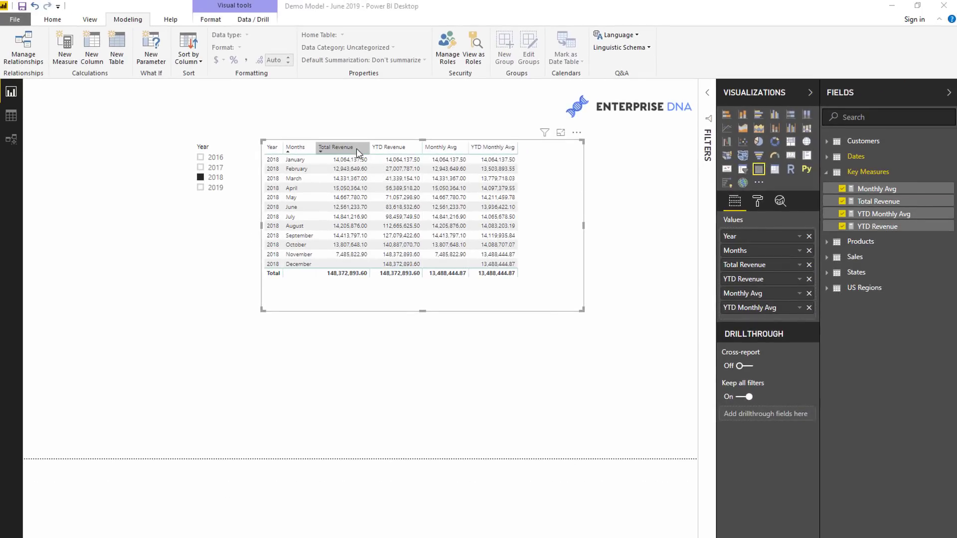
pyautogui.click(878, 201)
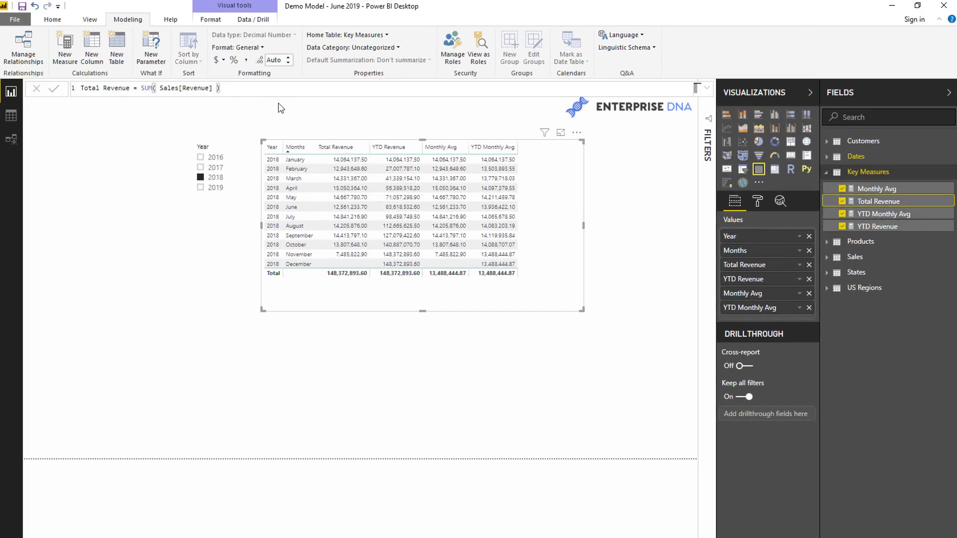
pyautogui.moveTo(273, 107); pyautogui.dragTo(57, 108)
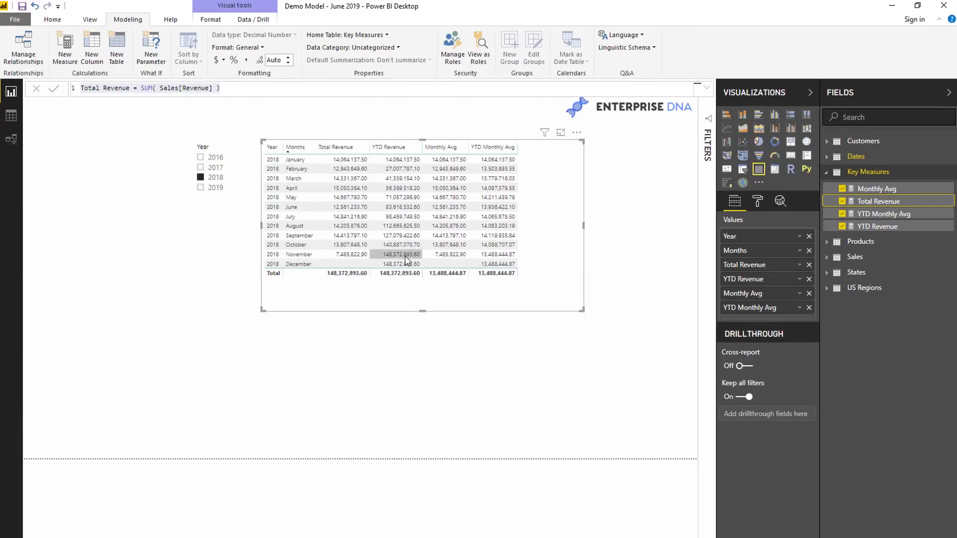
# Show the YTD Revenue formula, highlighting TOTALYTD( [Total Revenue], Dates[Date] )
pyautogui.click(879, 227)
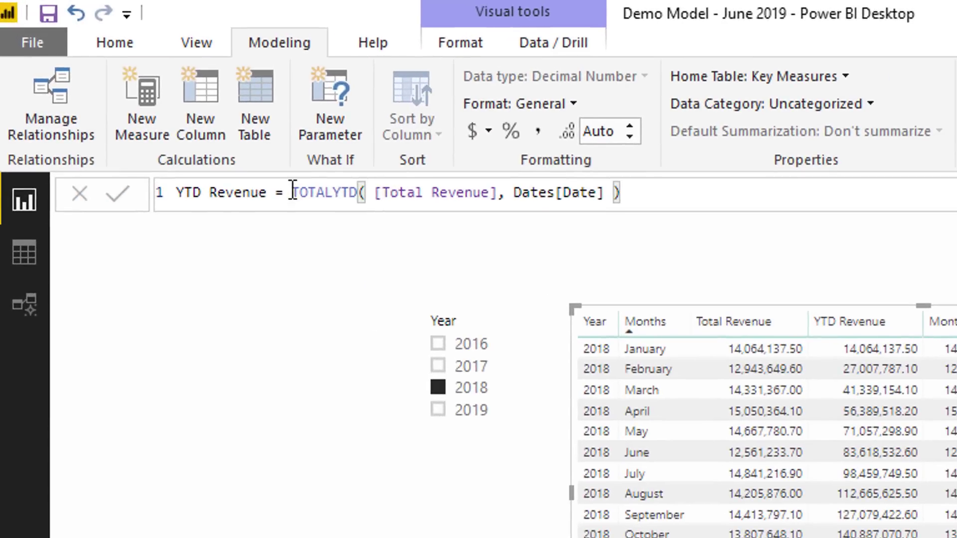
pyautogui.moveTo(133, 88); pyautogui.dragTo(163, 85)
pyautogui.moveTo(357, 185); pyautogui.dragTo(368, 186)
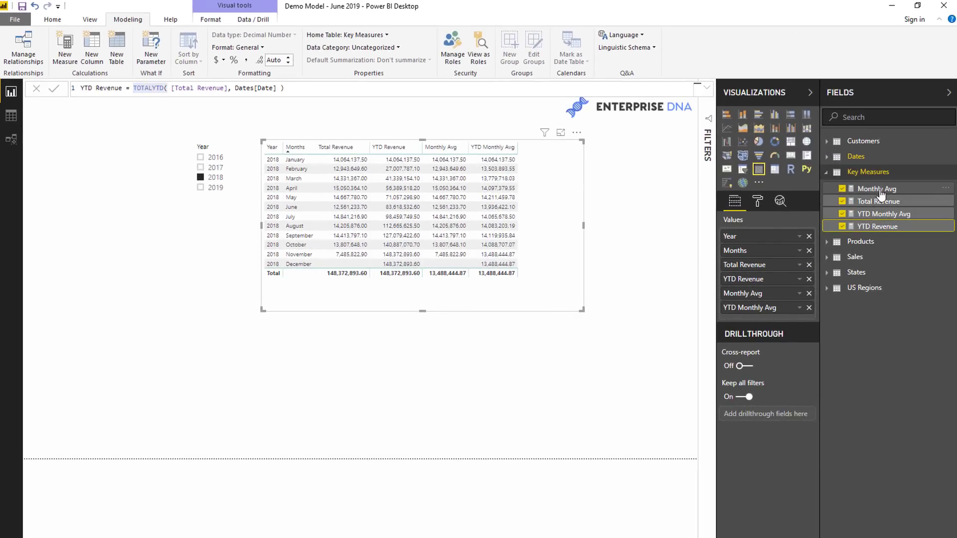
pyautogui.click(877, 189)
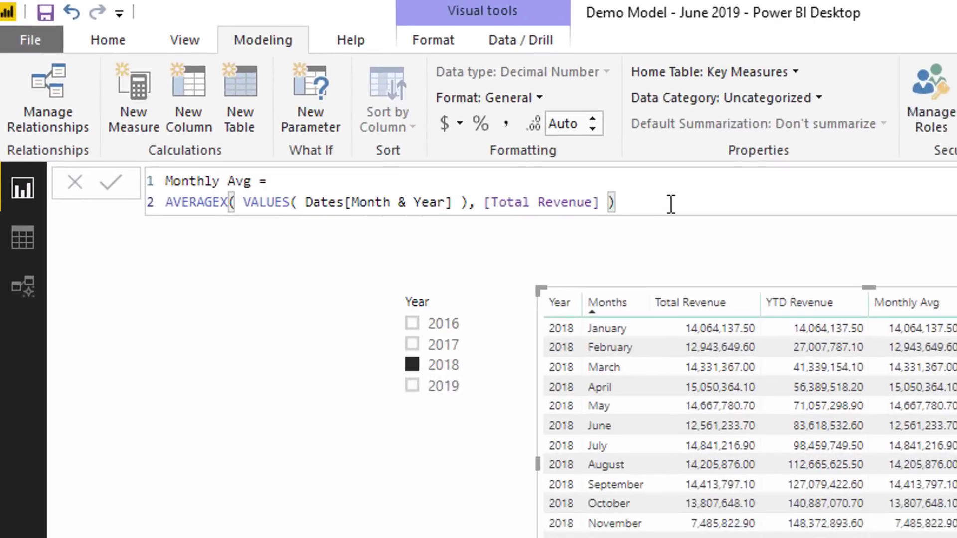
pyautogui.moveTo(381, 116); pyautogui.dragTo(79, 102)
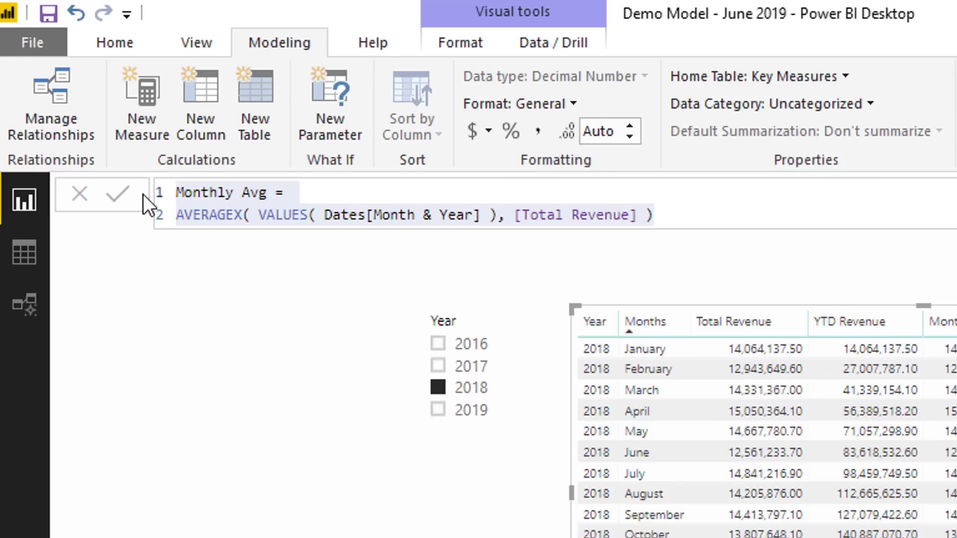
pyautogui.click(484, 214)
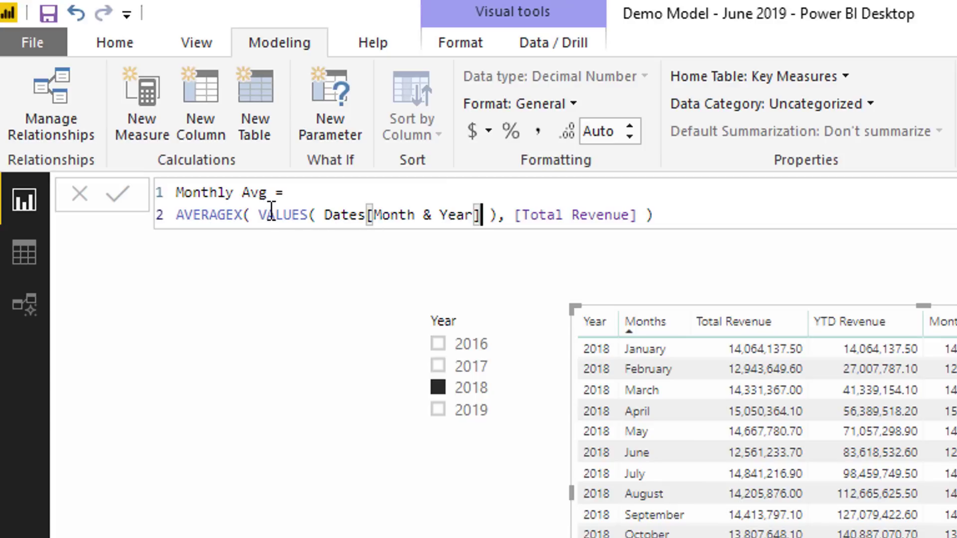
pyautogui.moveTo(259, 216); pyautogui.dragTo(496, 220)
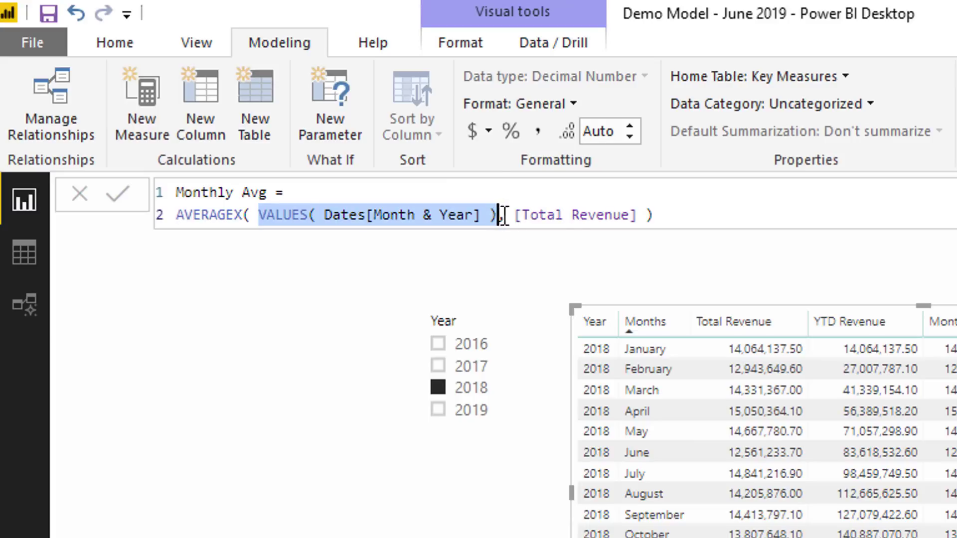
pyautogui.moveTo(514, 215); pyautogui.dragTo(637, 218)
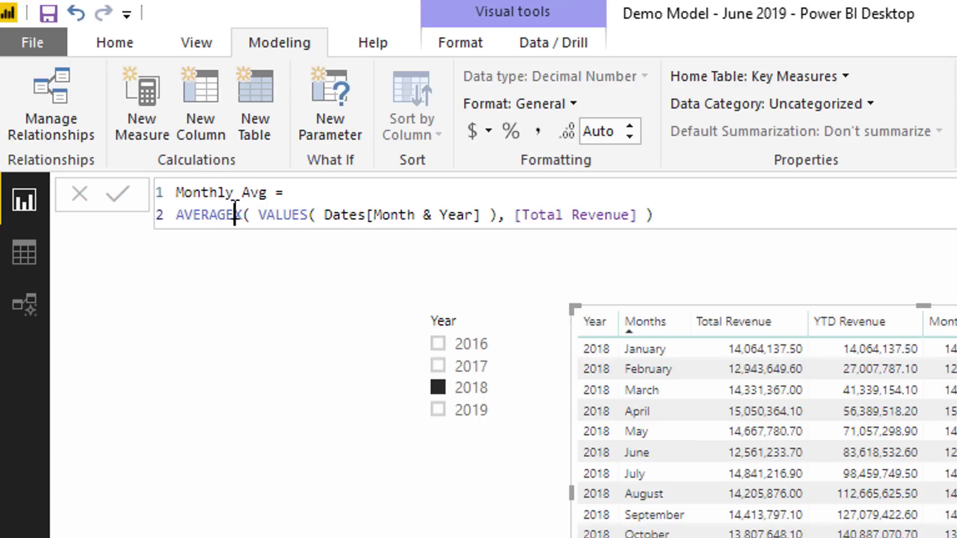
pyautogui.moveTo(234, 214); pyautogui.dragTo(175, 193)
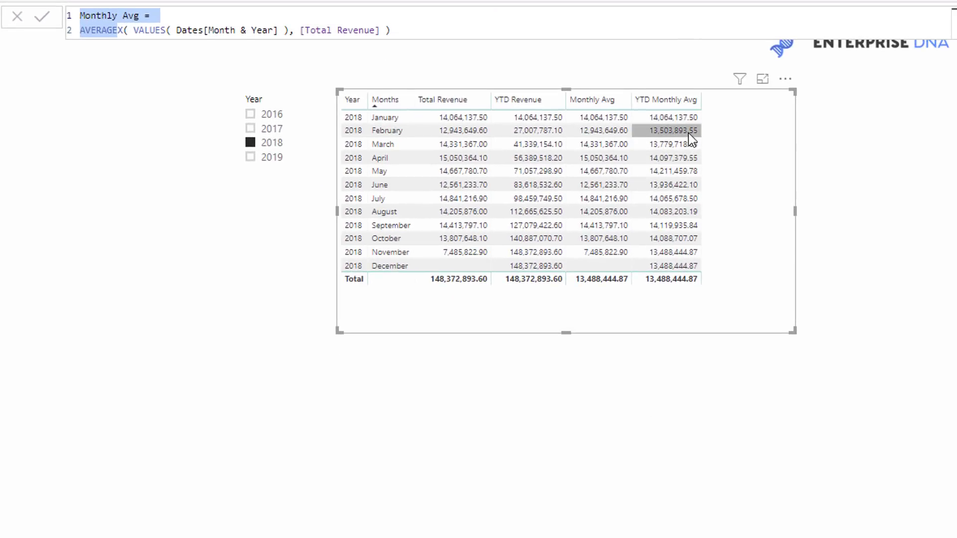
# Check the table values, then highlight VALUES and [Total Revenue] in the Monthly Avg formula
pyautogui.click(767, 101)
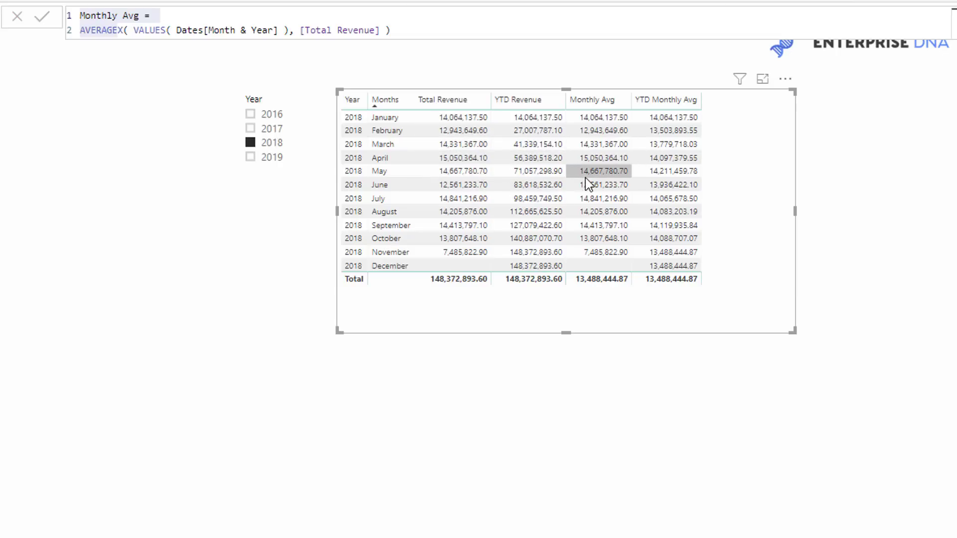
pyautogui.moveTo(134, 30); pyautogui.dragTo(288, 30)
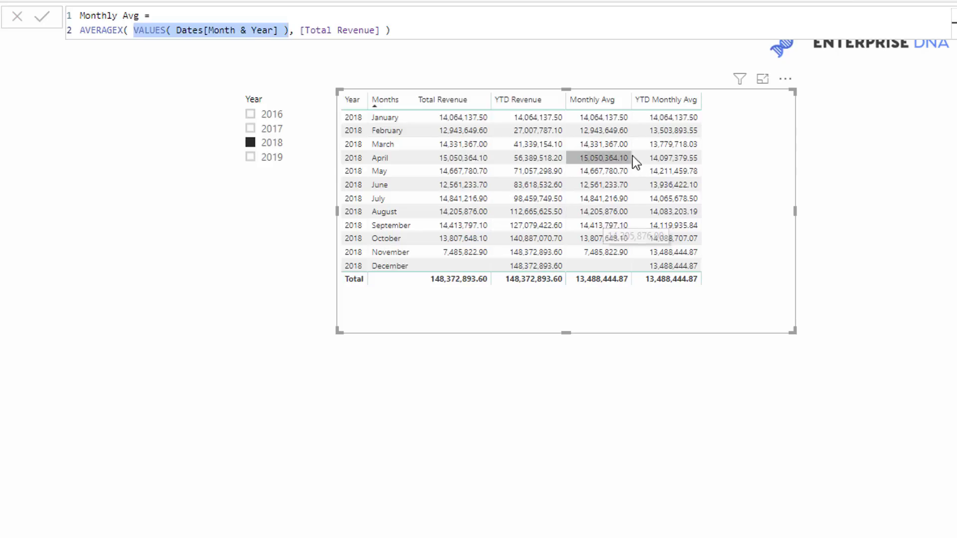
pyautogui.moveTo(395, 30); pyautogui.dragTo(82, 16)
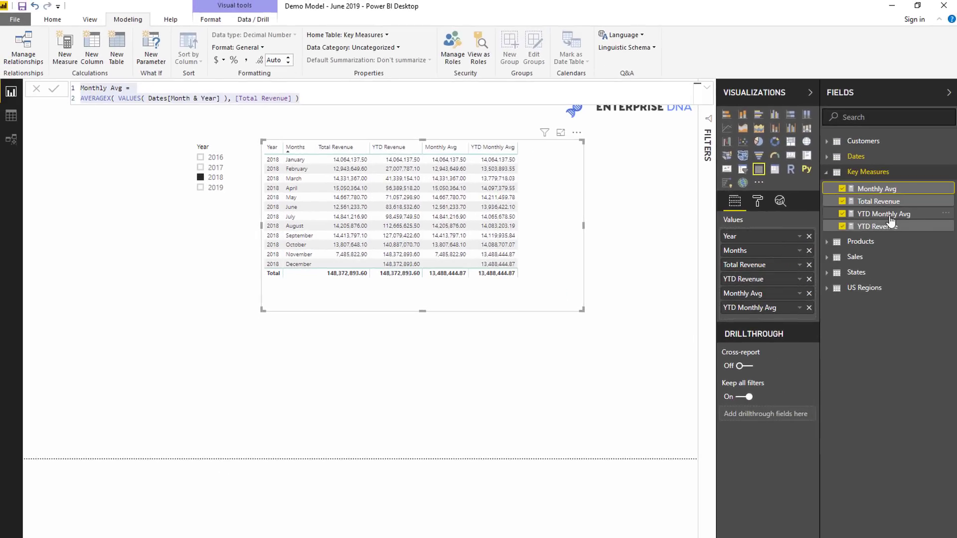
pyautogui.click(890, 220)
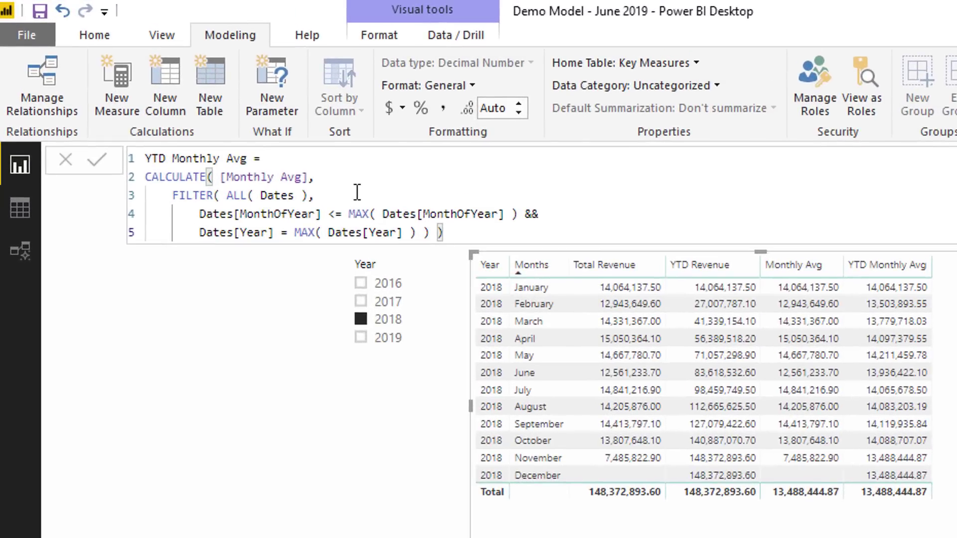
pyautogui.moveTo(220, 177); pyautogui.dragTo(332, 182)
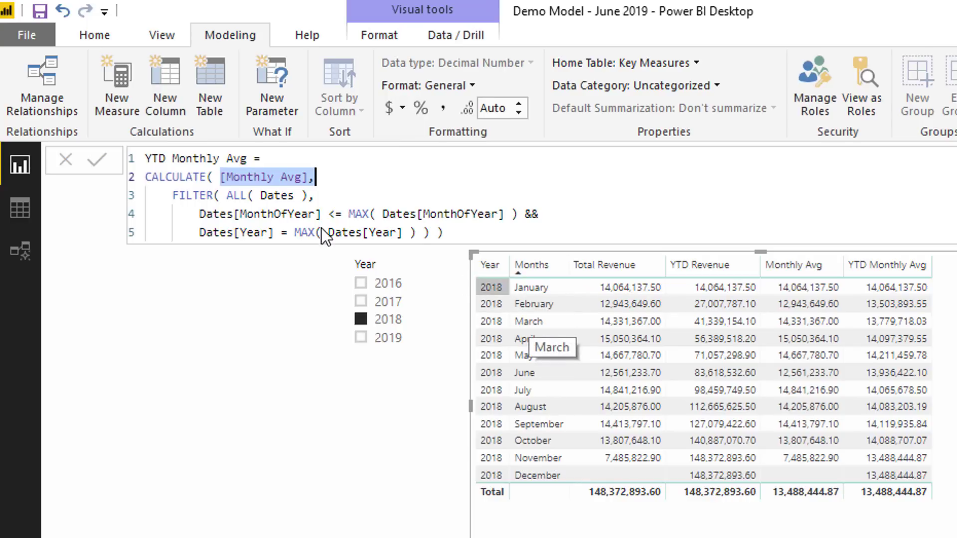
pyautogui.moveTo(177, 197); pyautogui.dragTo(437, 235)
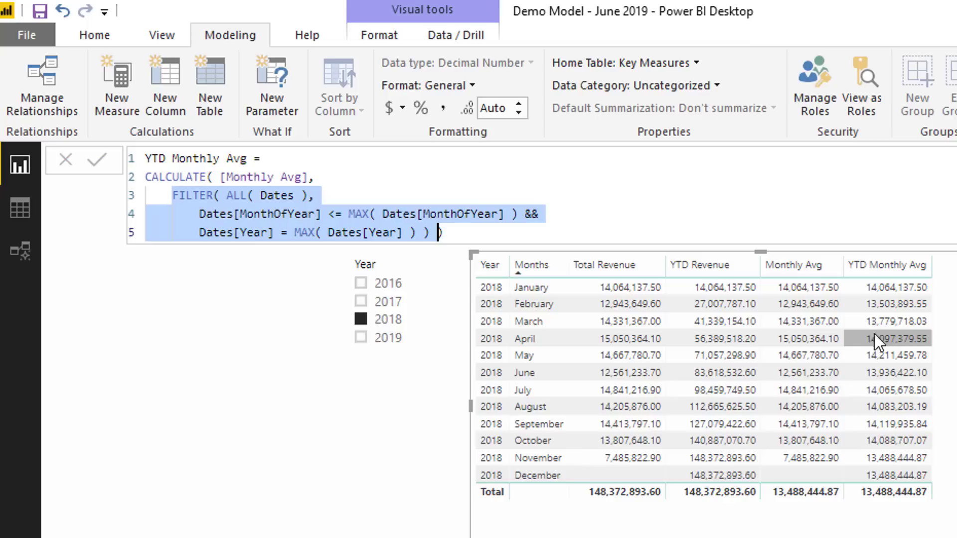
pyautogui.click(228, 195)
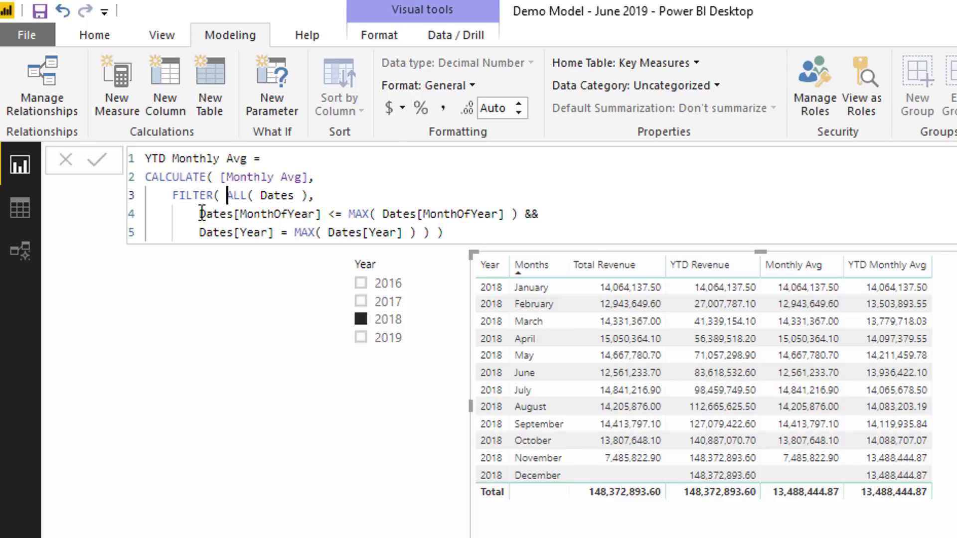
pyautogui.moveTo(200, 214); pyautogui.dragTo(323, 214)
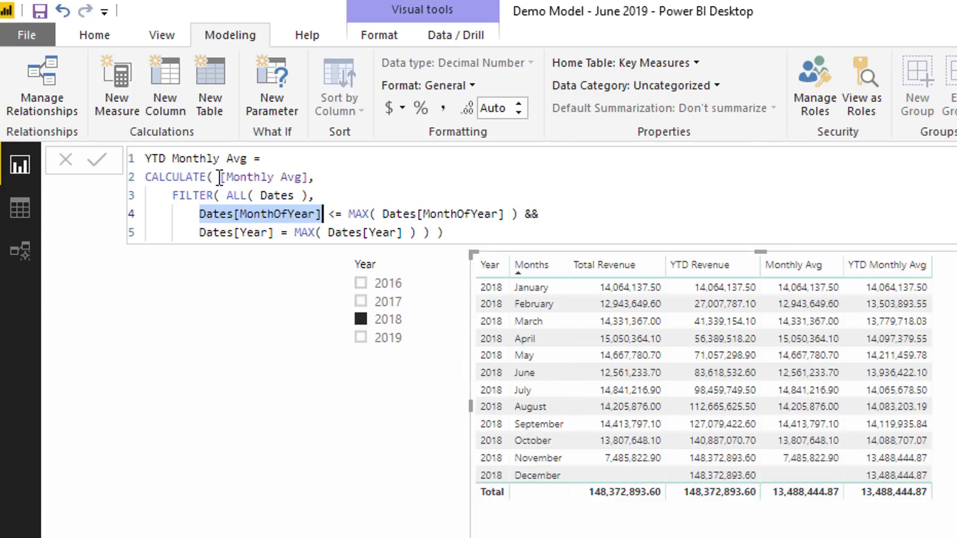
pyautogui.moveTo(221, 176); pyautogui.dragTo(315, 165)
pyautogui.click(316, 178)
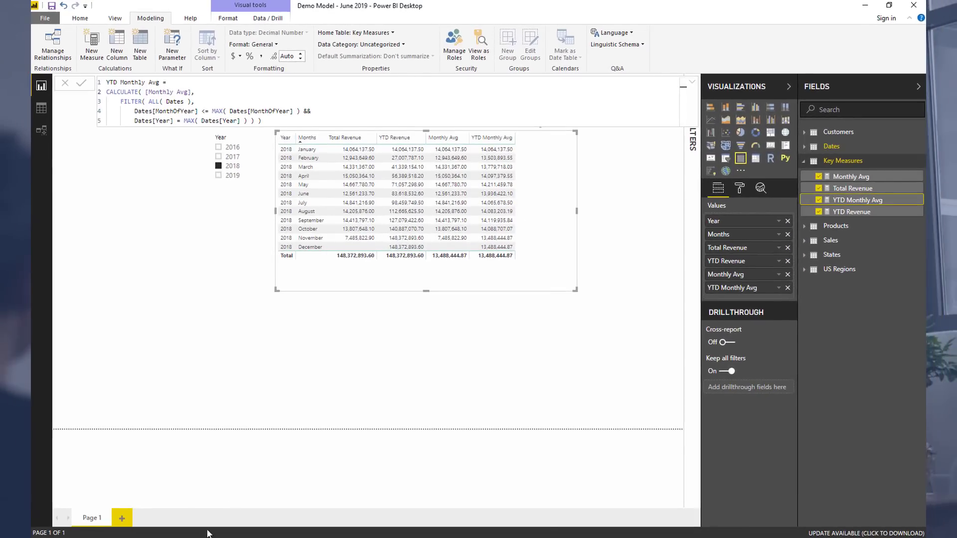
# Switch to the forum thread and highlight the RT Monthly Avg measure code
pyautogui.moveTo(207, 533)
pyautogui.click(155, 504)
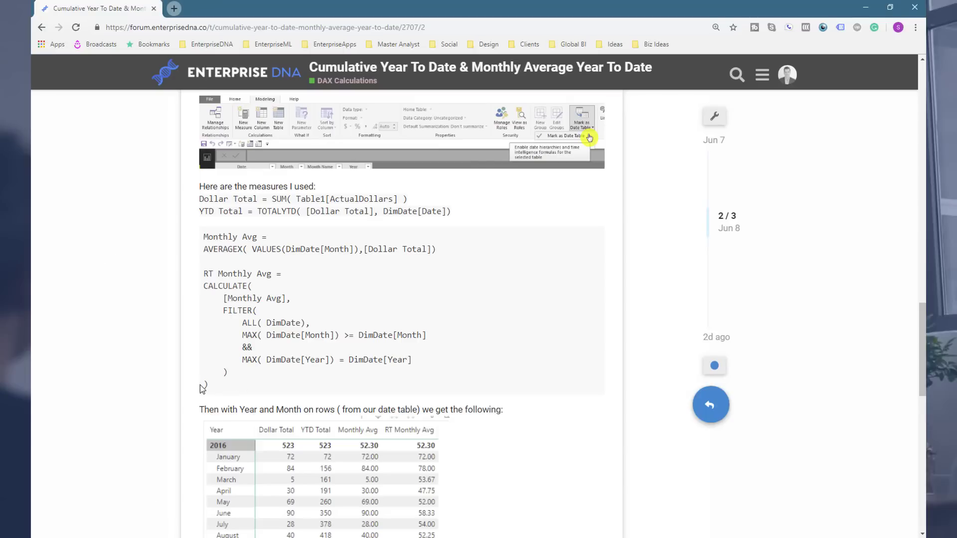
pyautogui.moveTo(220, 387); pyautogui.dragTo(192, 266)
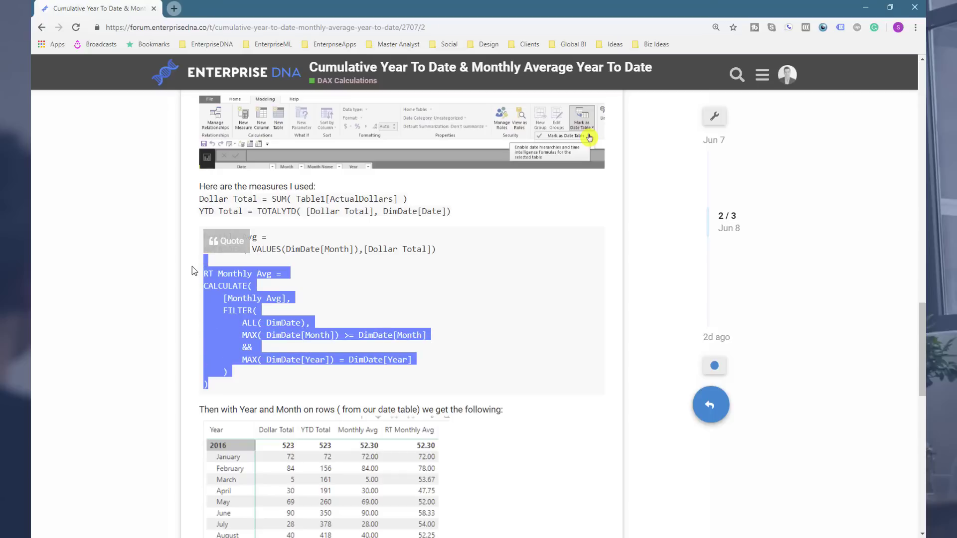